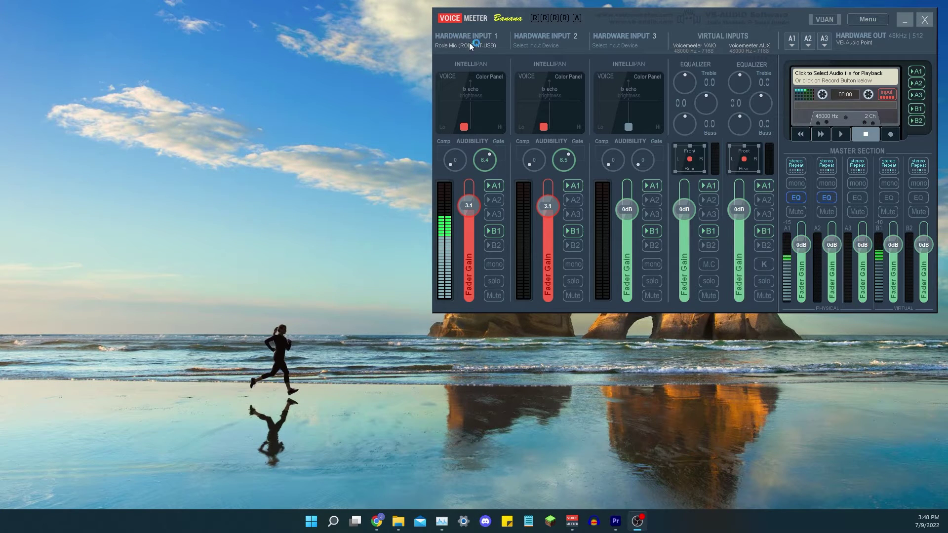
# Inspect the input and A1/A2 output device lists unchanged, then move Voicemeeter's mixer to the top right
pyautogui.click(536, 46)
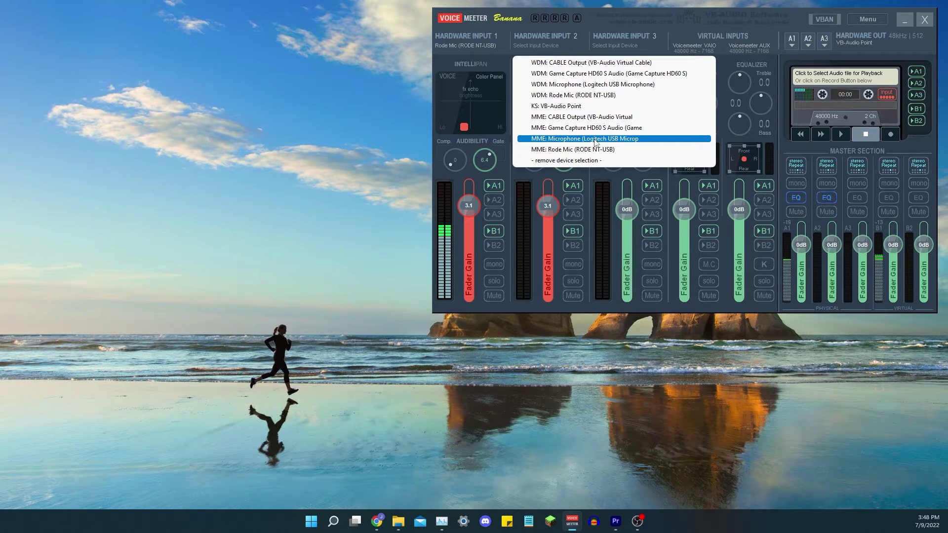
pyautogui.click(656, 19)
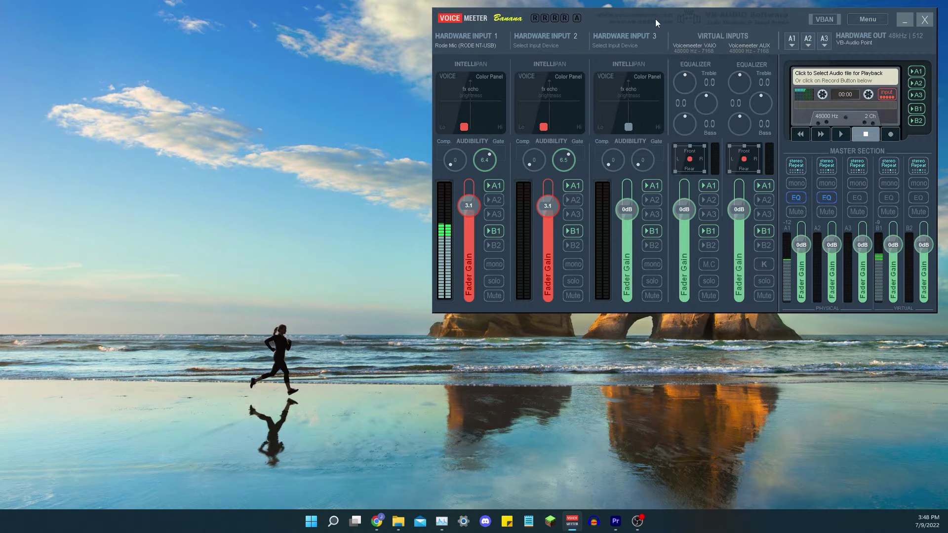
pyautogui.click(792, 40)
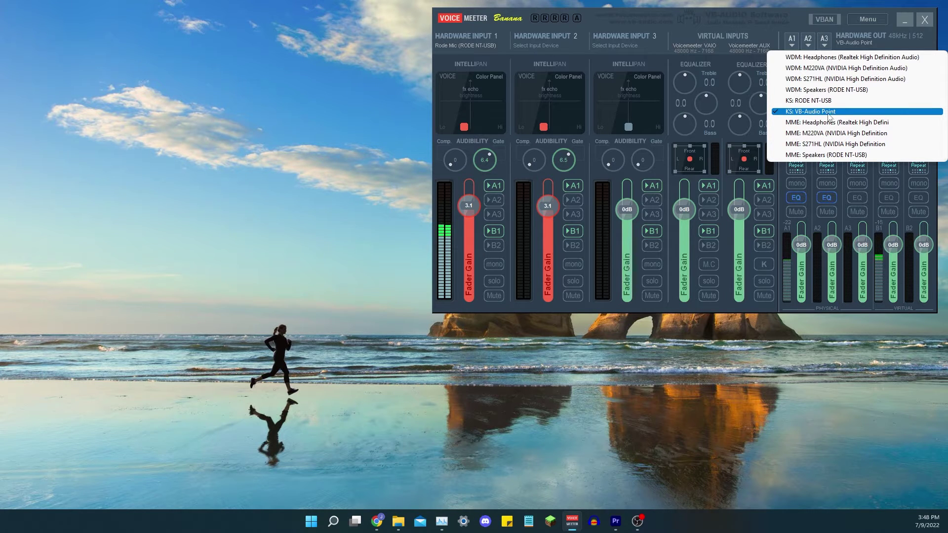
pyautogui.click(808, 44)
pyautogui.click(808, 44)
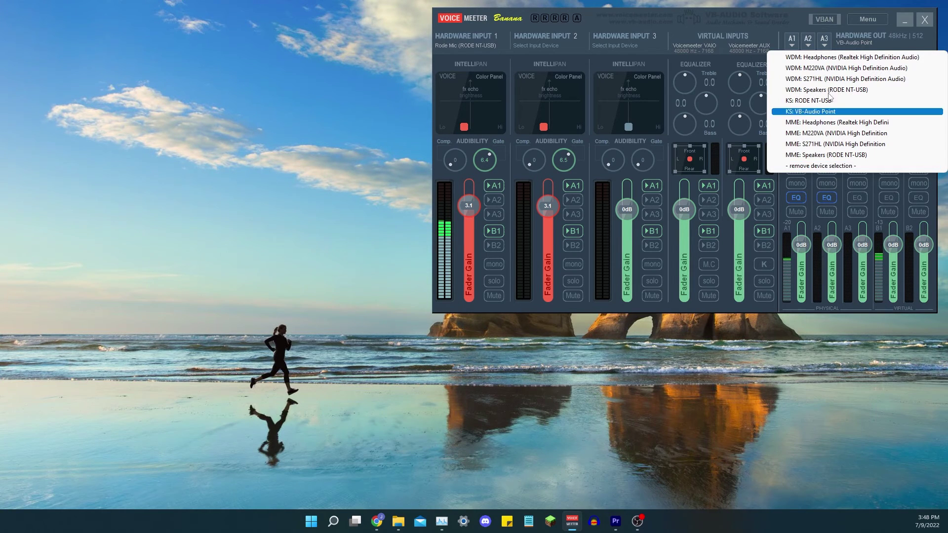
pyautogui.moveTo(705, 21); pyautogui.dragTo(718, 12)
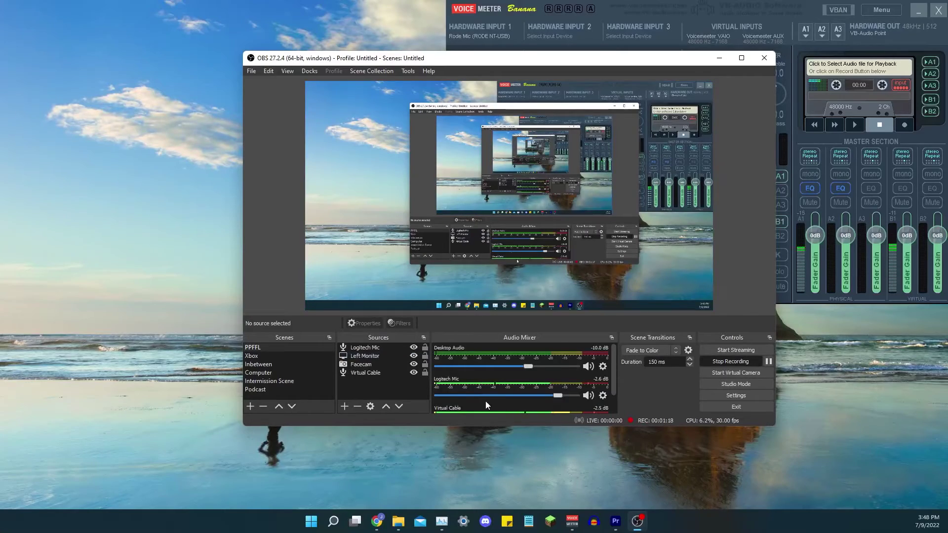
# Scroll the OBS Audio Mixer down to show the Logitech Mic and Virtual Cable meters
pyautogui.scroll(-2, 486, 405)
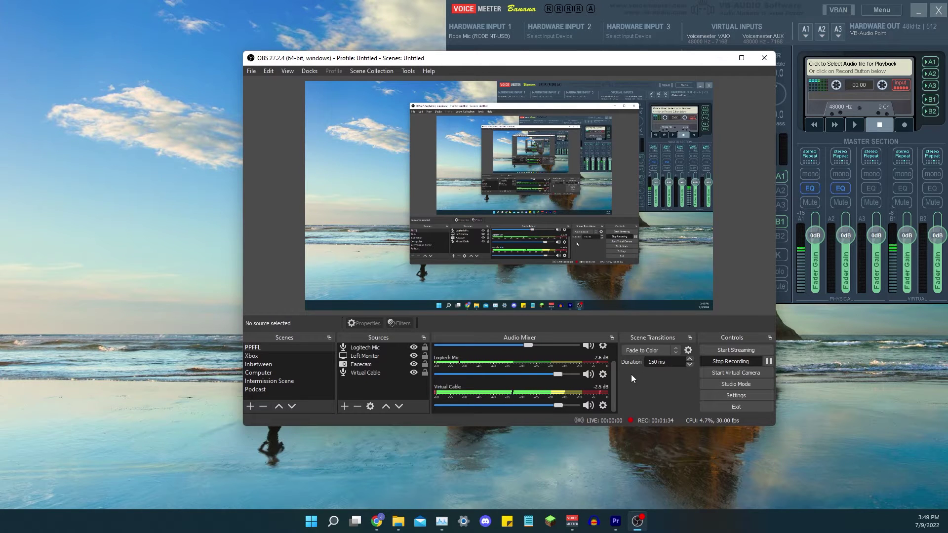
# Confirm the Output recording settings use audio tracks 1, 2 and 3, then close Settings with OK
pyautogui.click(251, 71)
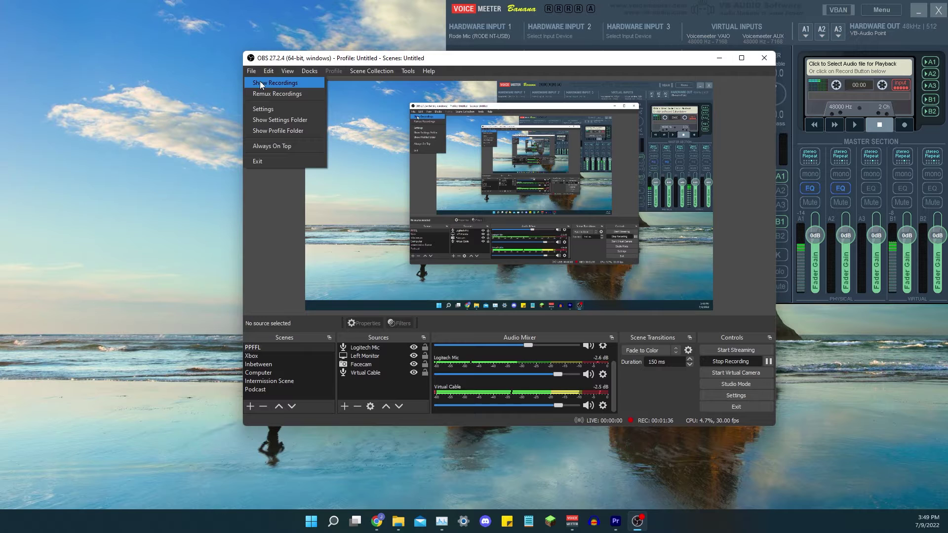
pyautogui.click(268, 109)
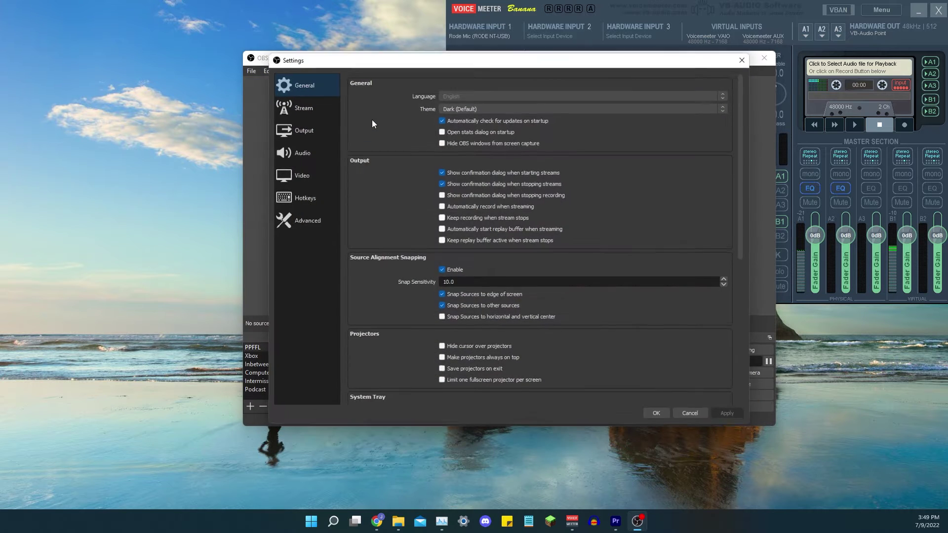
pyautogui.click(330, 128)
pyautogui.click(394, 99)
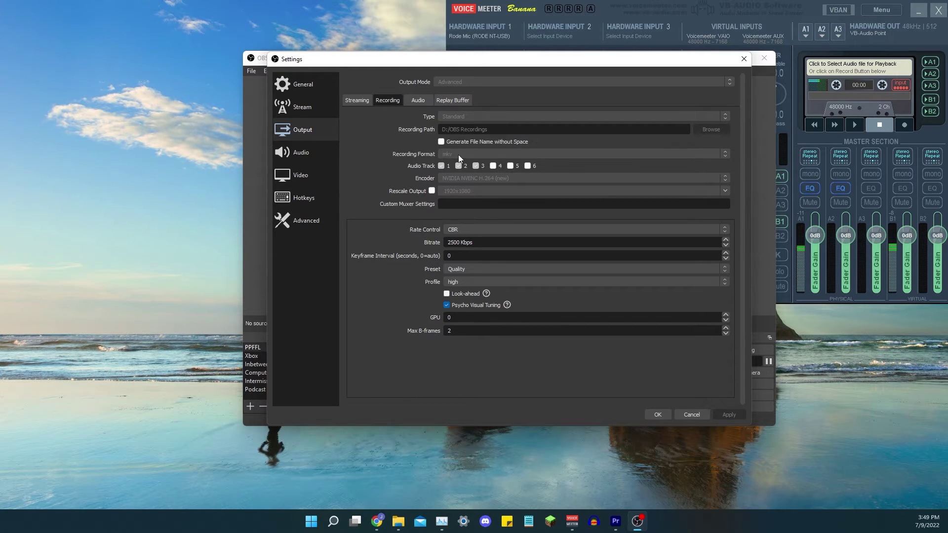
pyautogui.click(356, 101)
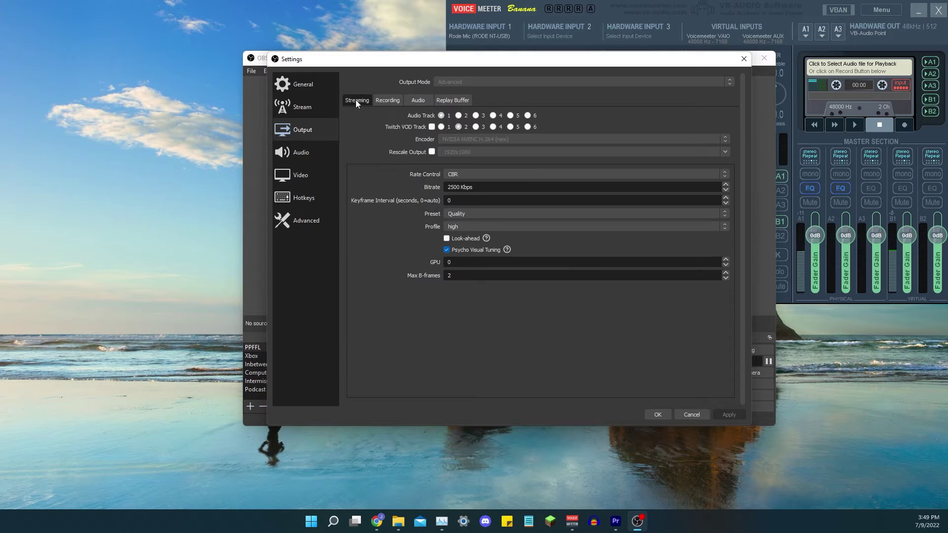
pyautogui.click(659, 414)
# Open Advanced Audio Properties from the Virtual Cable source's context menu
pyautogui.rightClick(570, 388)
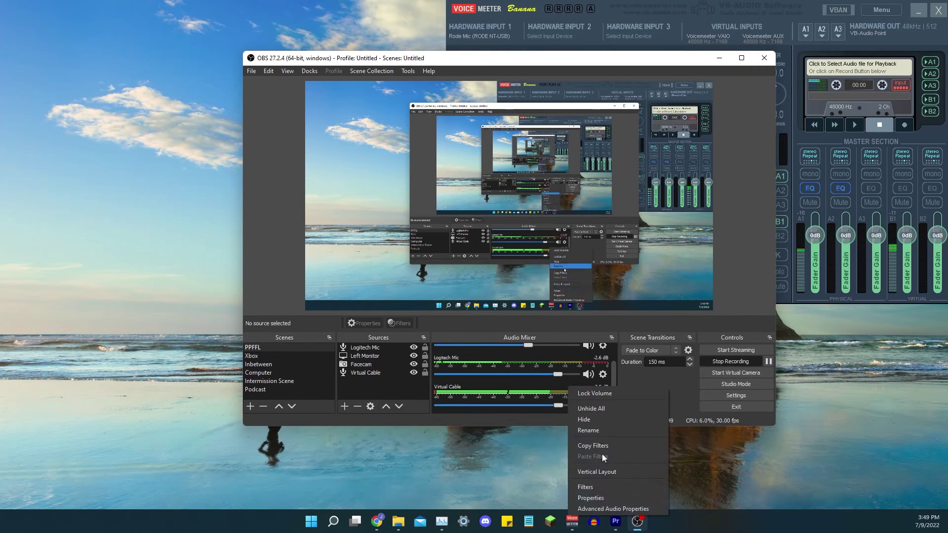
pyautogui.click(588, 507)
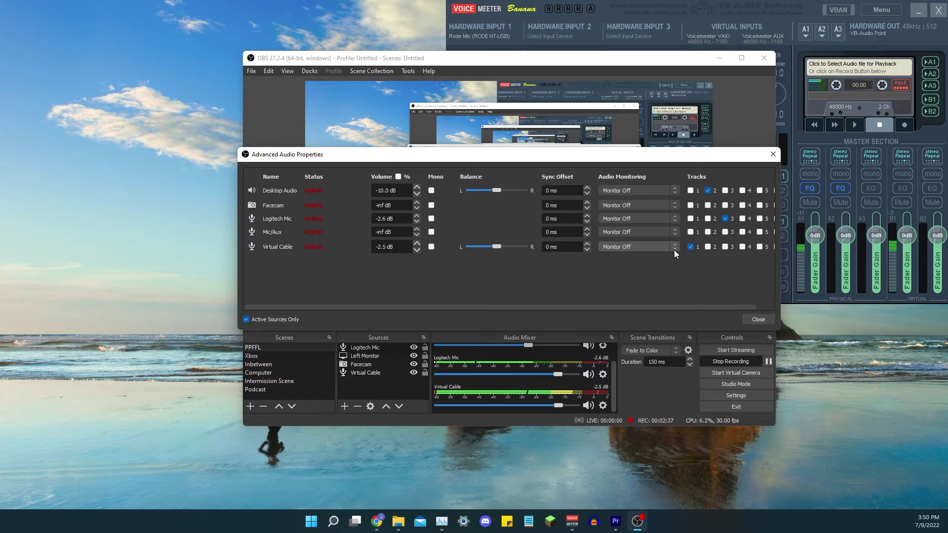
pyautogui.click(751, 320)
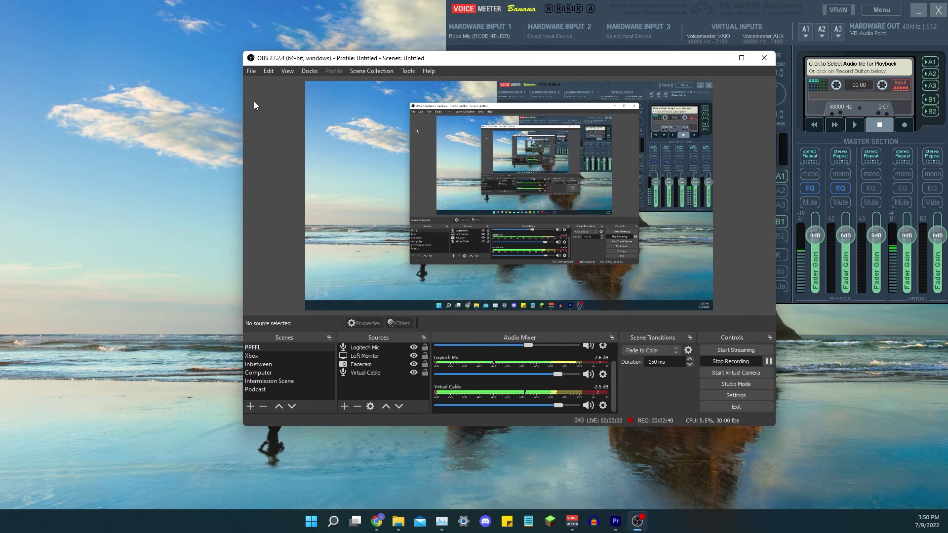
pyautogui.click(255, 70)
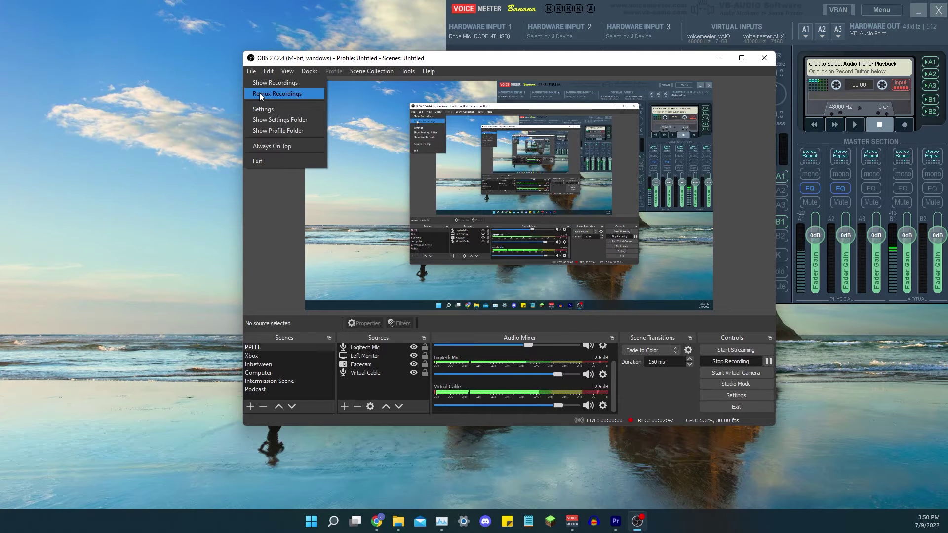
pyautogui.click(280, 113)
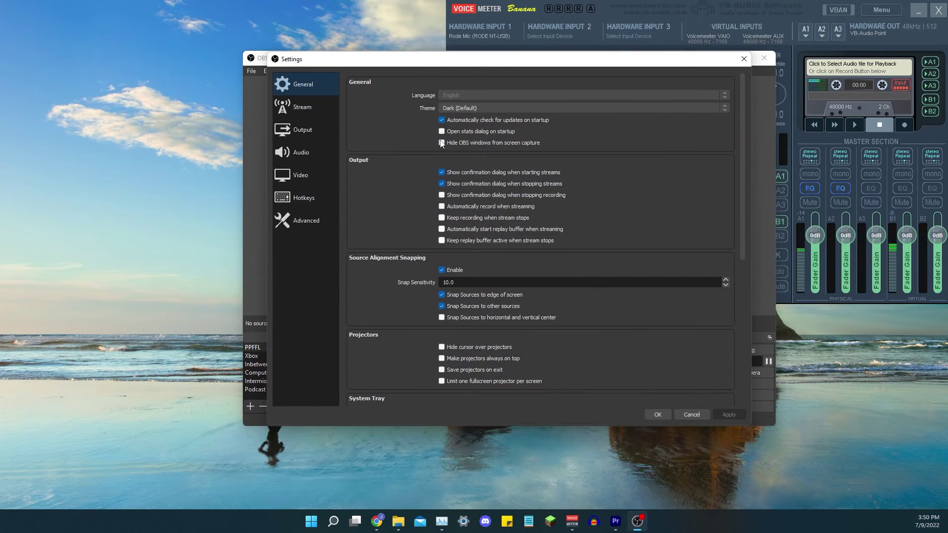
pyautogui.click(293, 129)
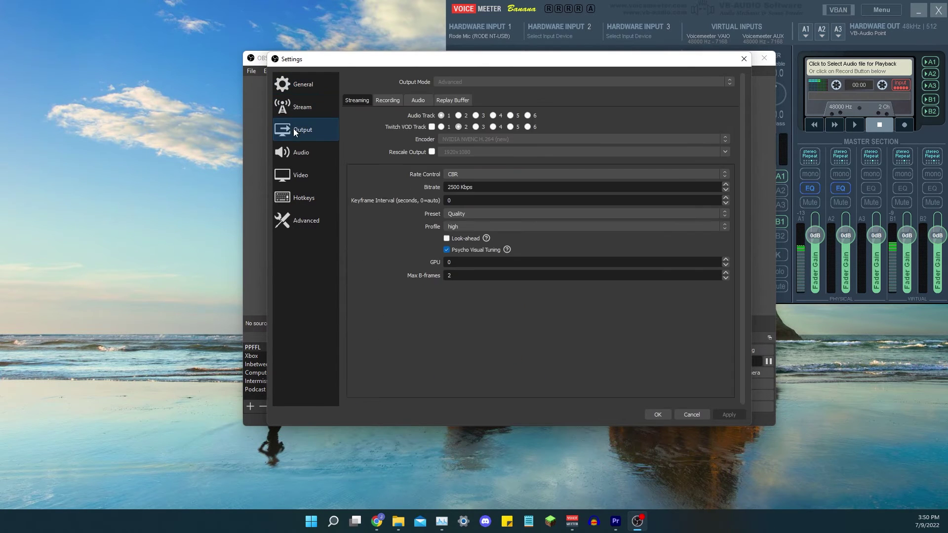
pyautogui.click(390, 102)
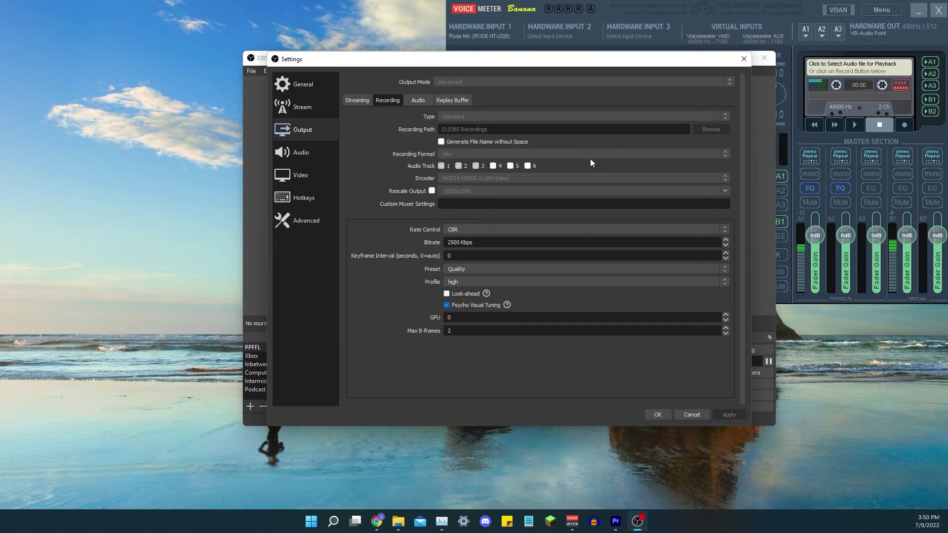
pyautogui.click(684, 414)
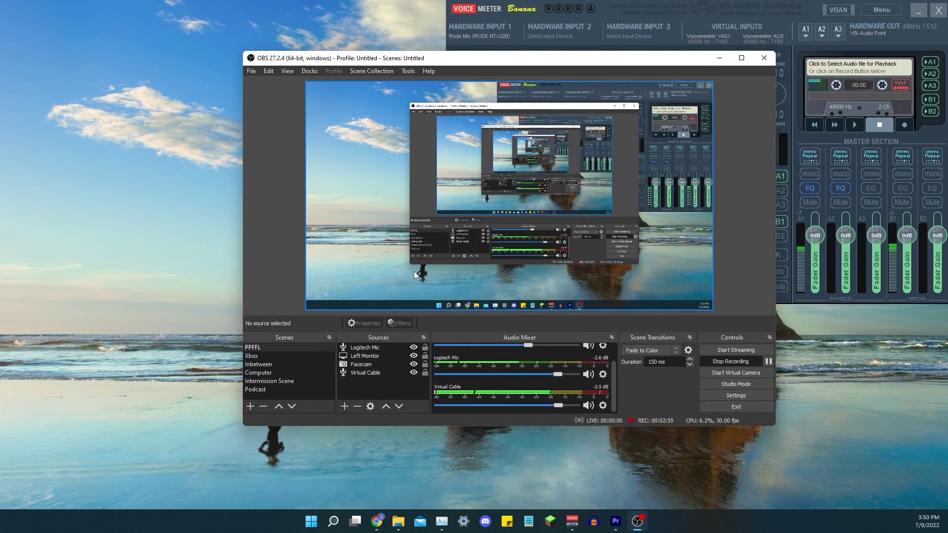
pyautogui.click(250, 71)
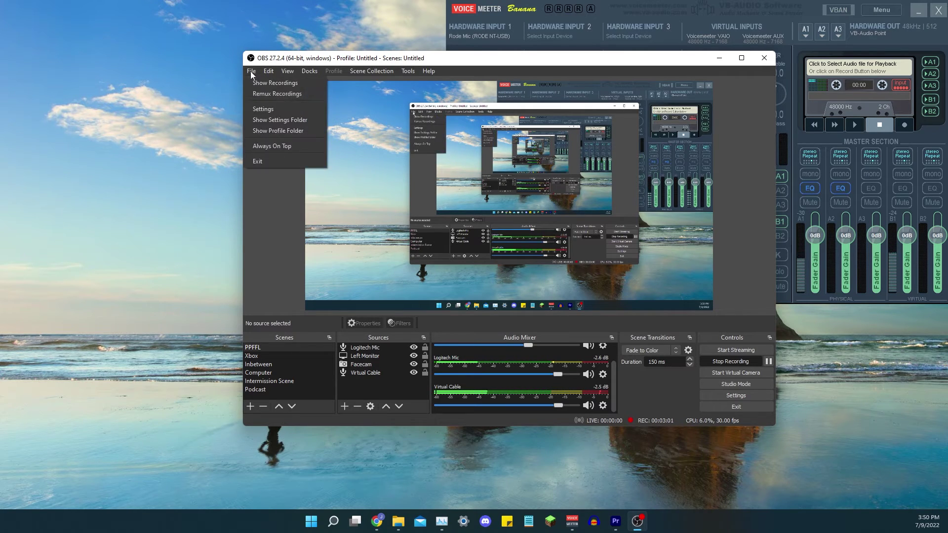
pyautogui.click(264, 94)
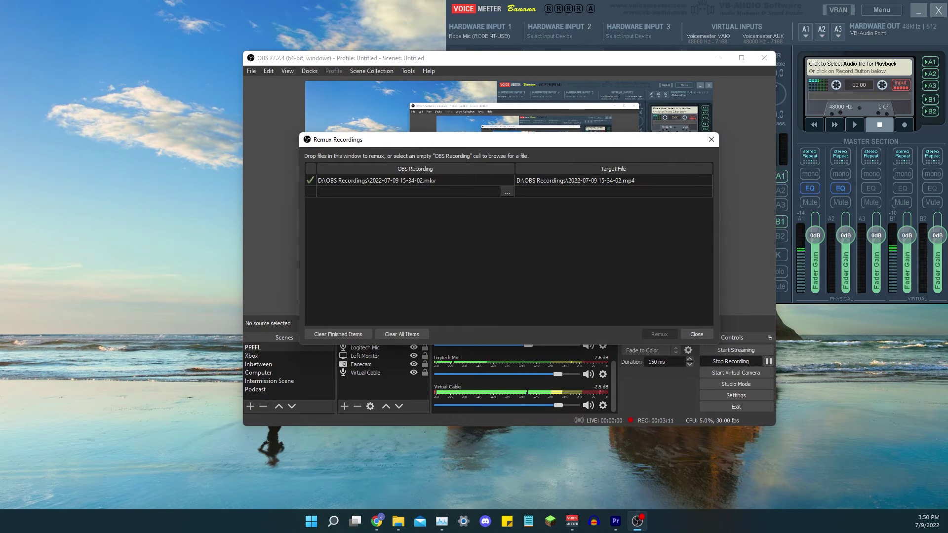
pyautogui.press('super+e')
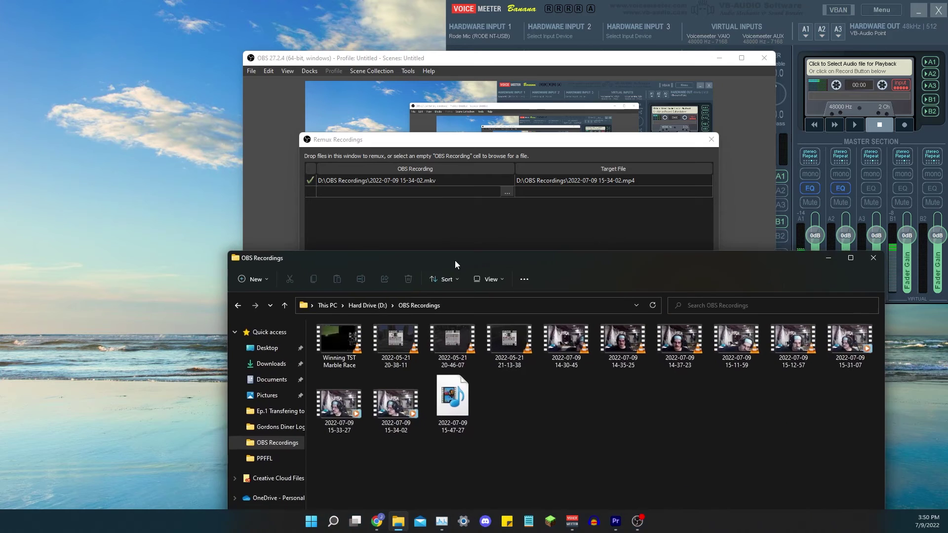
pyautogui.moveTo(367, 398); pyautogui.dragTo(337, 414)
# Remux the recording to MP4, dismiss the 'Remuxing finished' message and close the remux window
pyautogui.click(654, 334)
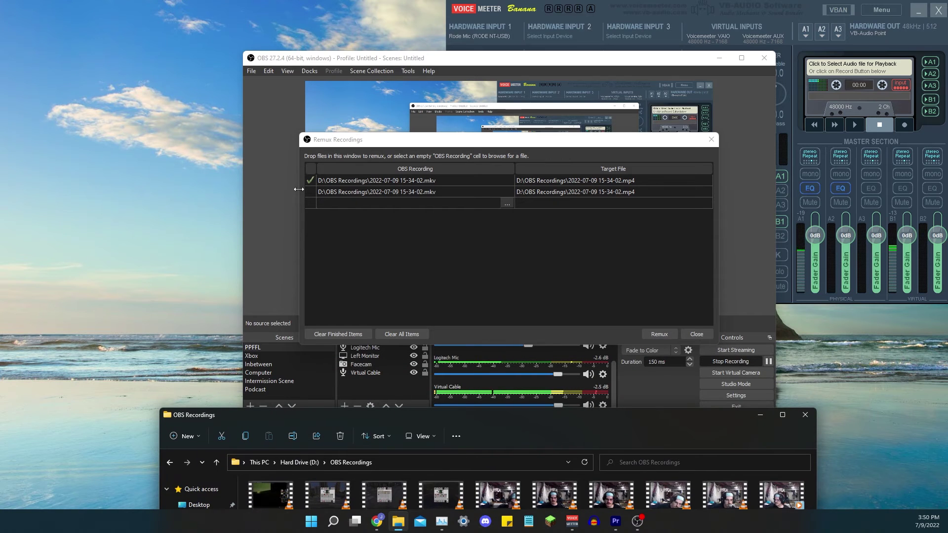
pyautogui.click(670, 334)
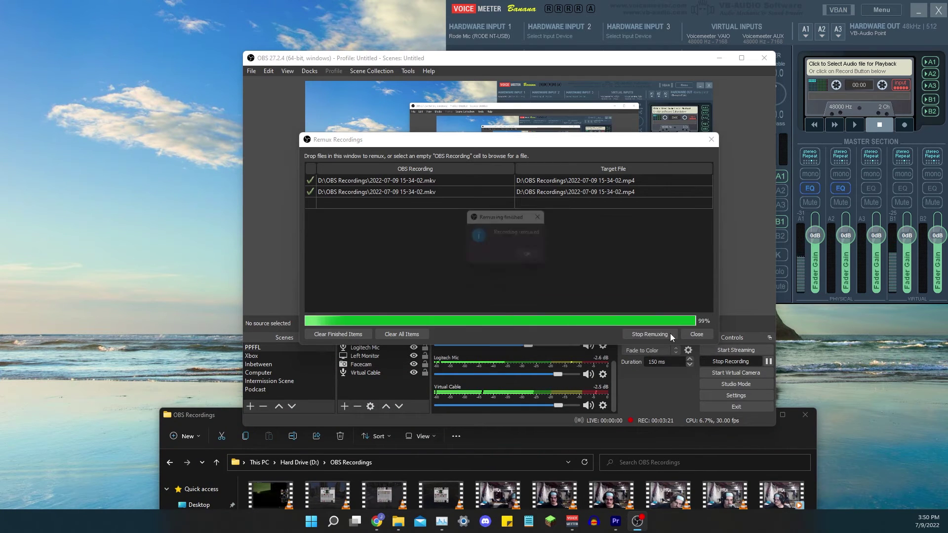
pyautogui.click(534, 257)
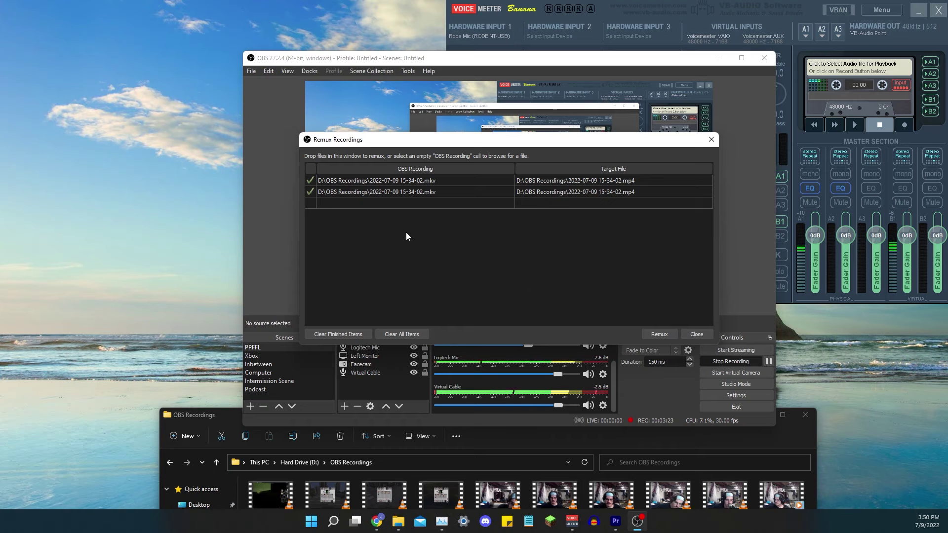
pyautogui.click(384, 192)
pyautogui.click(619, 191)
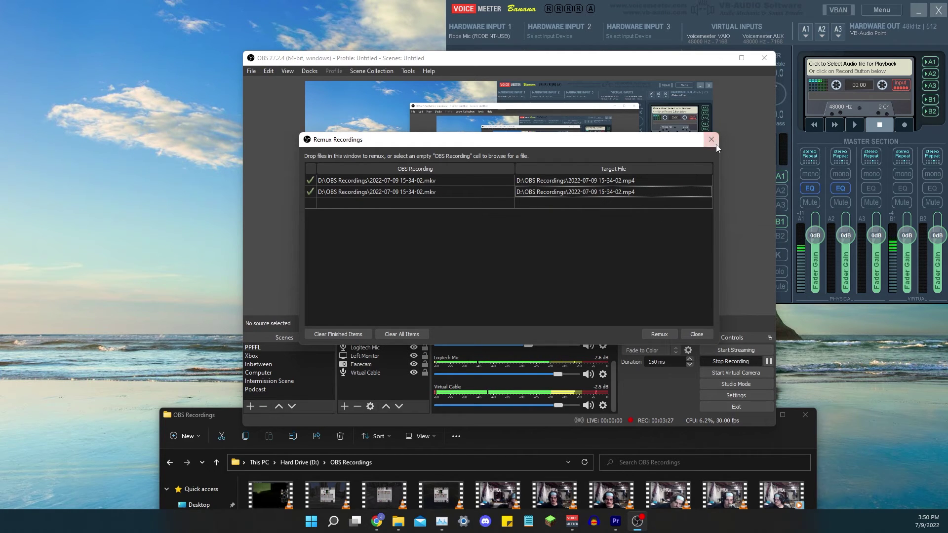
# Bring the OBS Recordings folder over Premiere and check one 15-34-02 file's type in Properties
pyautogui.click(617, 523)
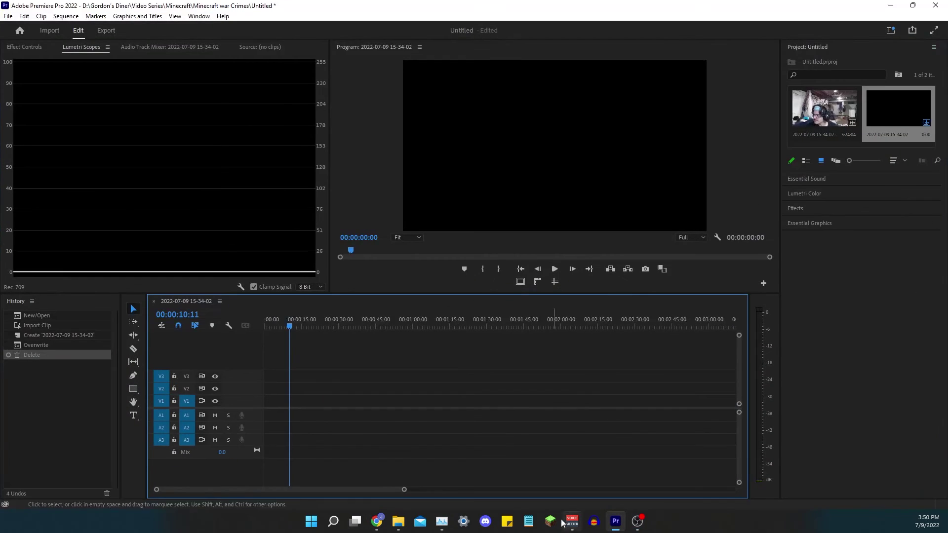
pyautogui.click(400, 523)
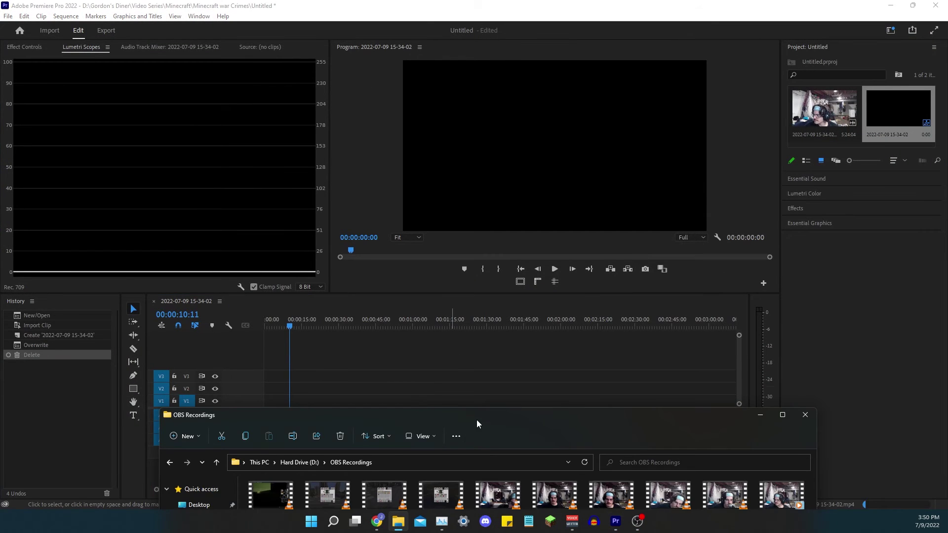
pyautogui.moveTo(476, 423); pyautogui.dragTo(574, 47)
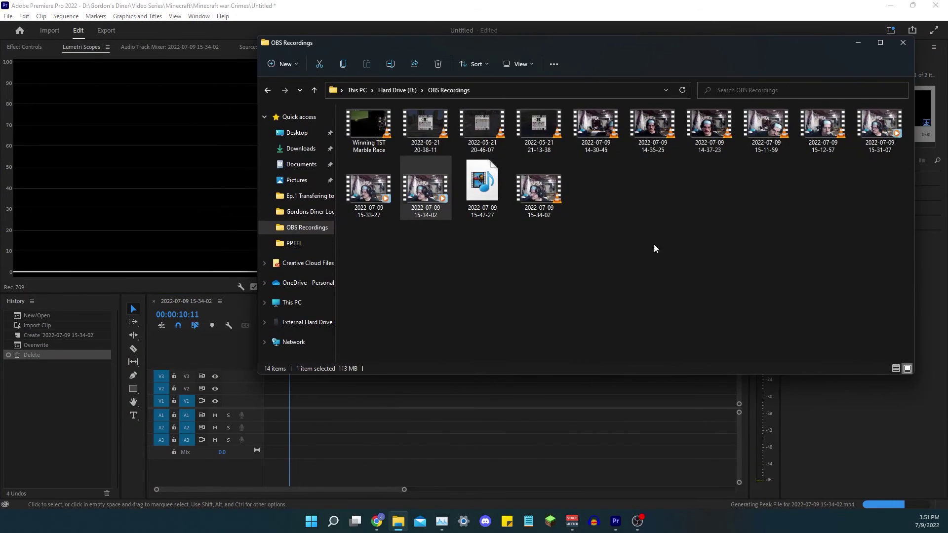
pyautogui.click(540, 191)
pyautogui.rightClick(530, 195)
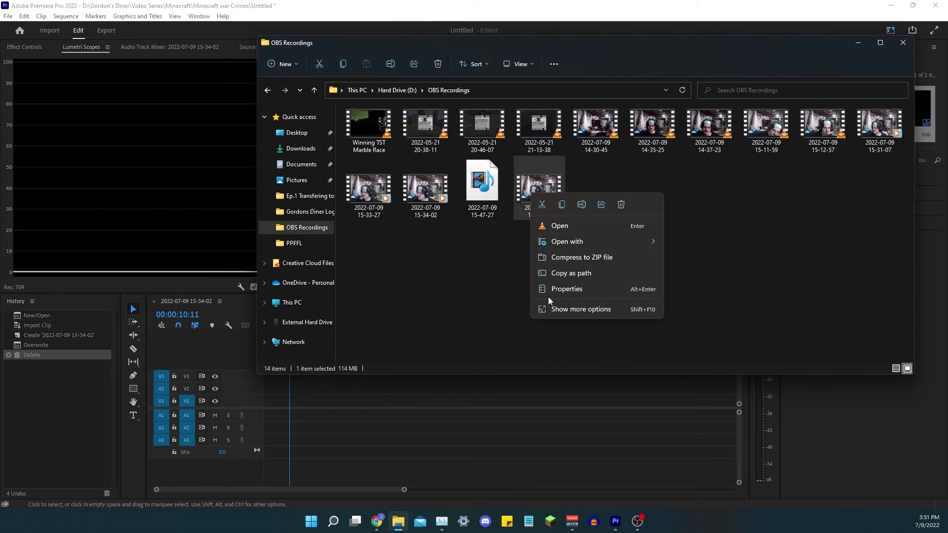
pyautogui.click(558, 289)
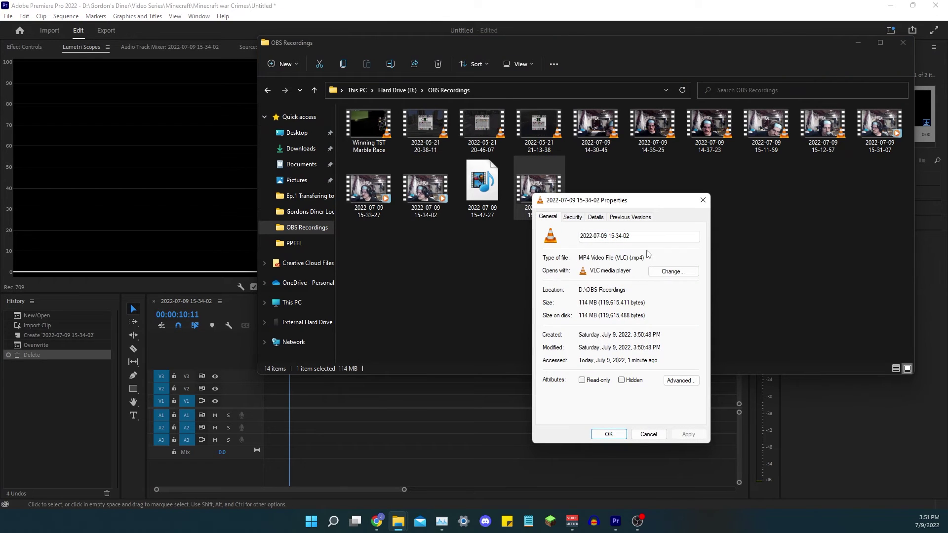
pyautogui.click(706, 199)
# Check the other 15-34-02 file's type, then drag the MP4 onto the Premiere timeline
pyautogui.click(425, 190)
pyautogui.rightClick(430, 190)
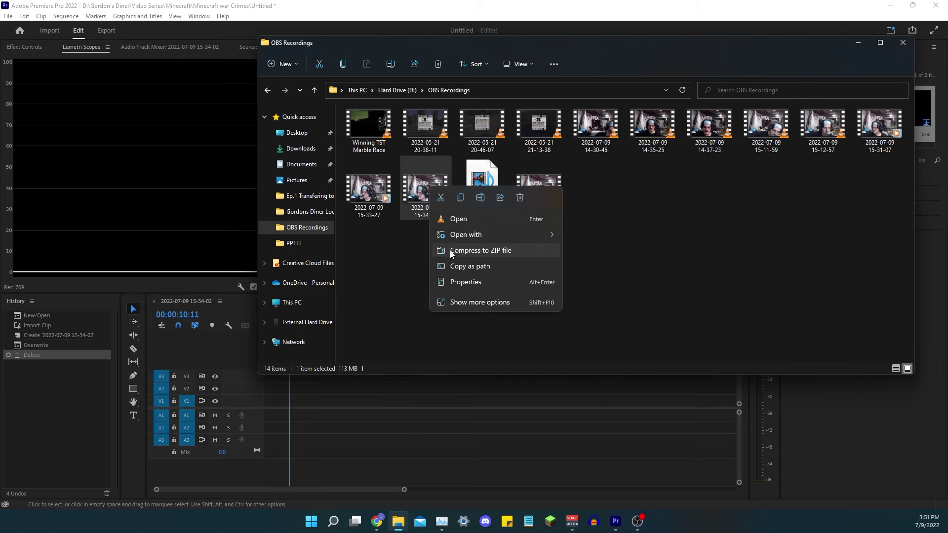
pyautogui.click(479, 283)
pyautogui.moveTo(534, 264); pyautogui.dragTo(478, 252)
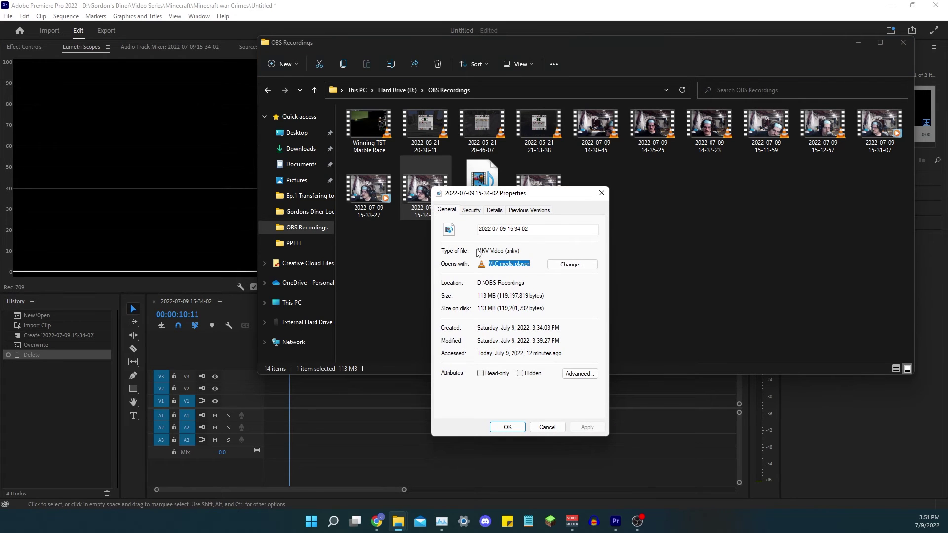
pyautogui.click(602, 193)
pyautogui.click(544, 194)
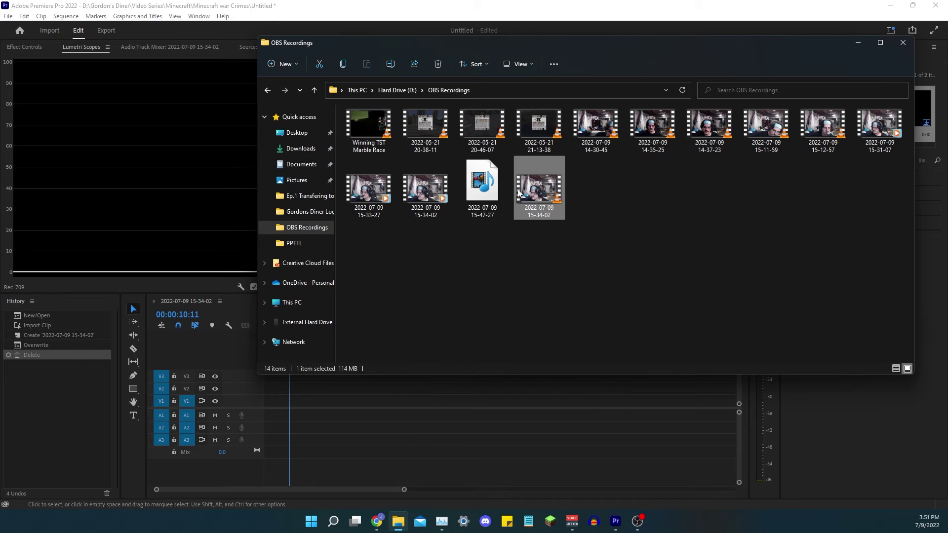
pyautogui.moveTo(522, 194); pyautogui.dragTo(267, 417)
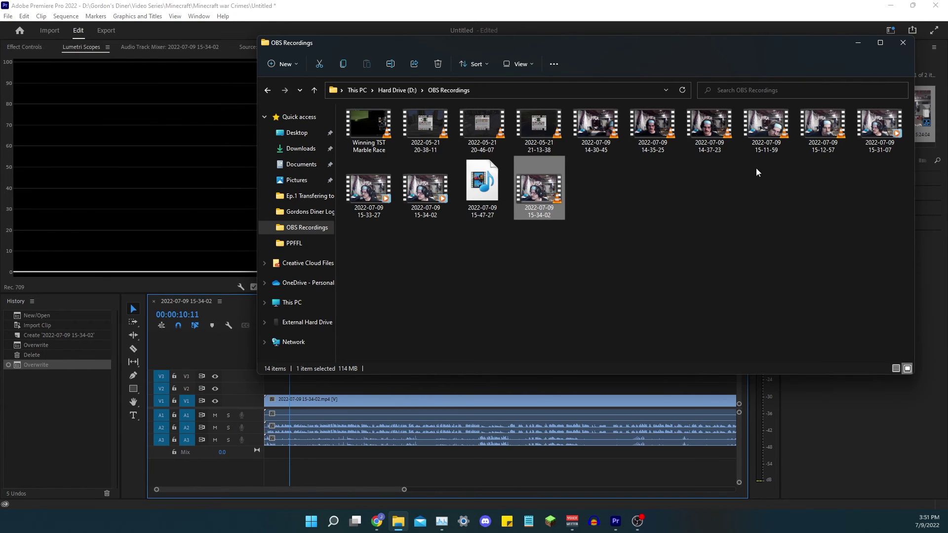
# Preview the recording, then unlink the timeline clip's video from its audio
pyautogui.click(859, 42)
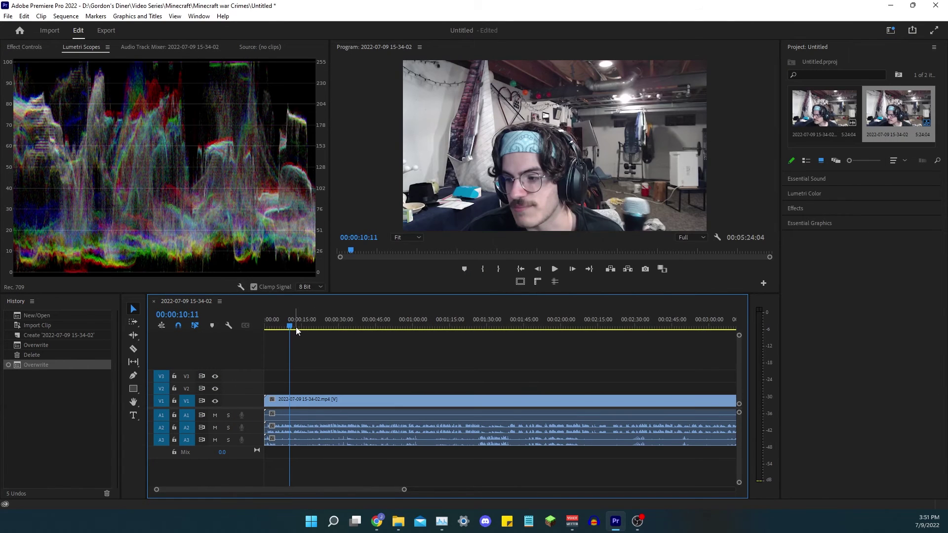
pyautogui.moveTo(296, 326); pyautogui.dragTo(403, 339)
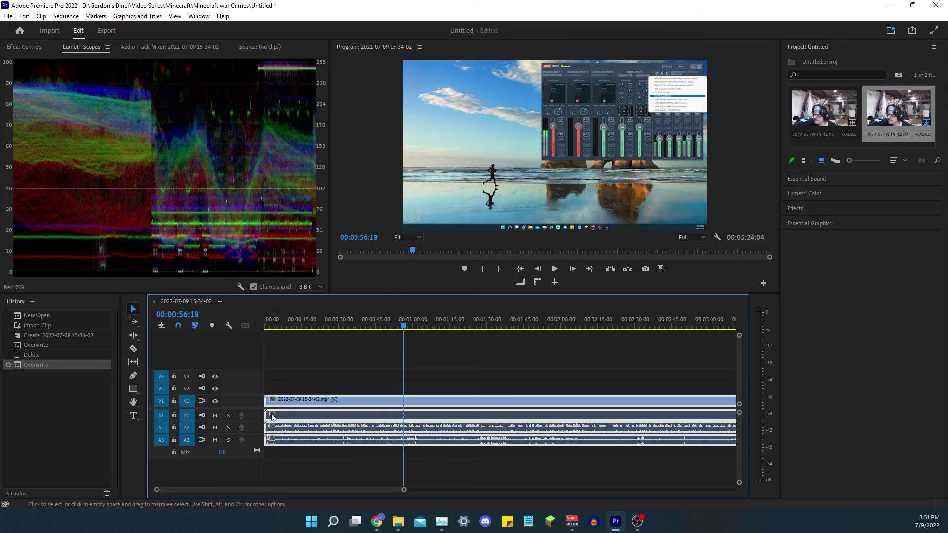
pyautogui.click(370, 455)
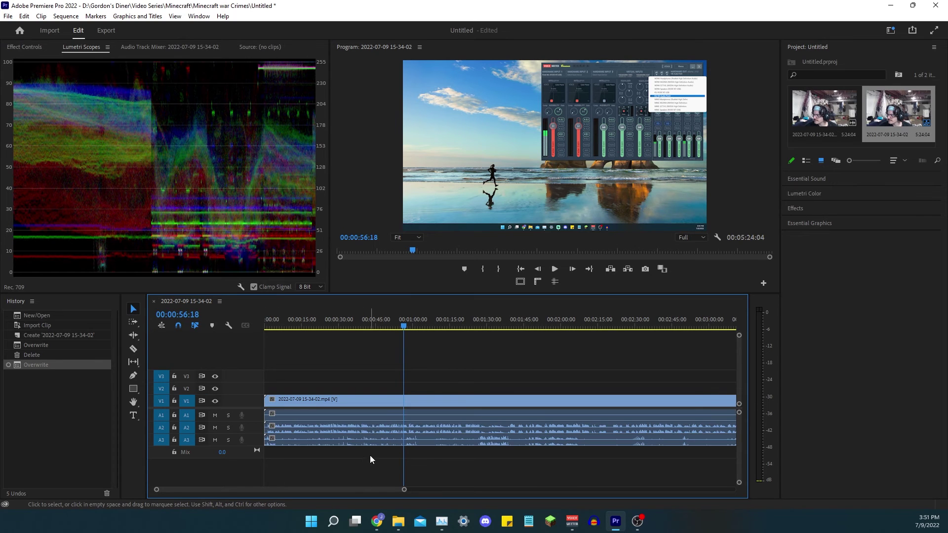
pyautogui.click(380, 413)
pyautogui.rightClick(324, 426)
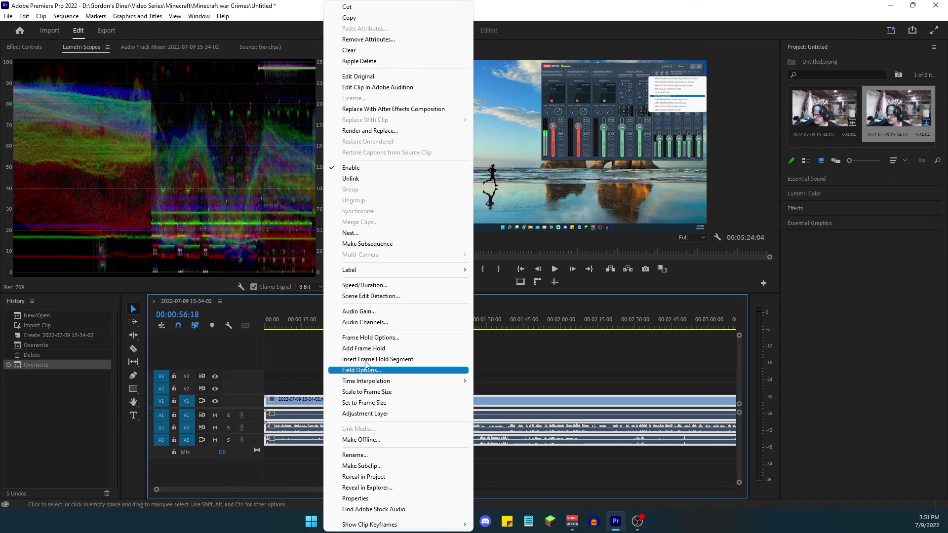
pyautogui.click(367, 179)
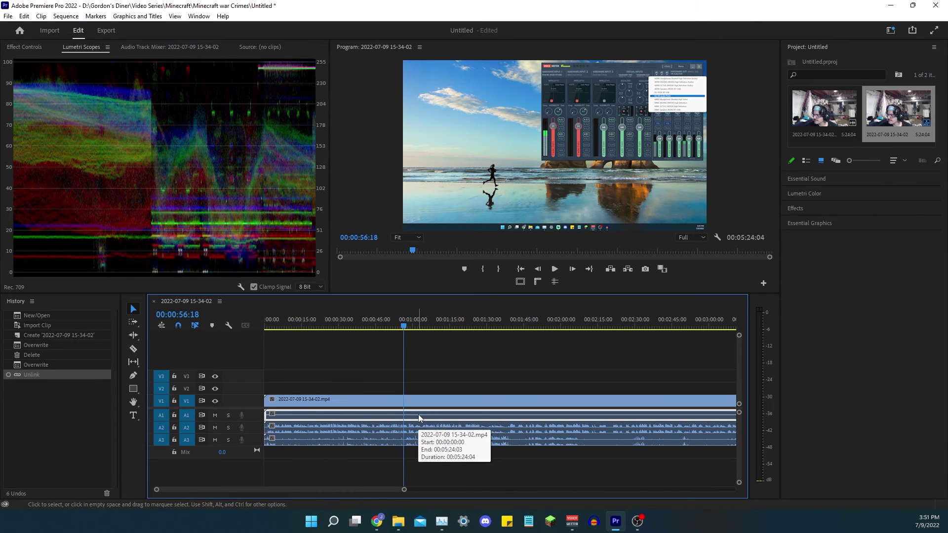
# Select the A2 and A3 audio clips, nudge one slightly, and return the playhead to 00:00:00:00
pyautogui.click(299, 428)
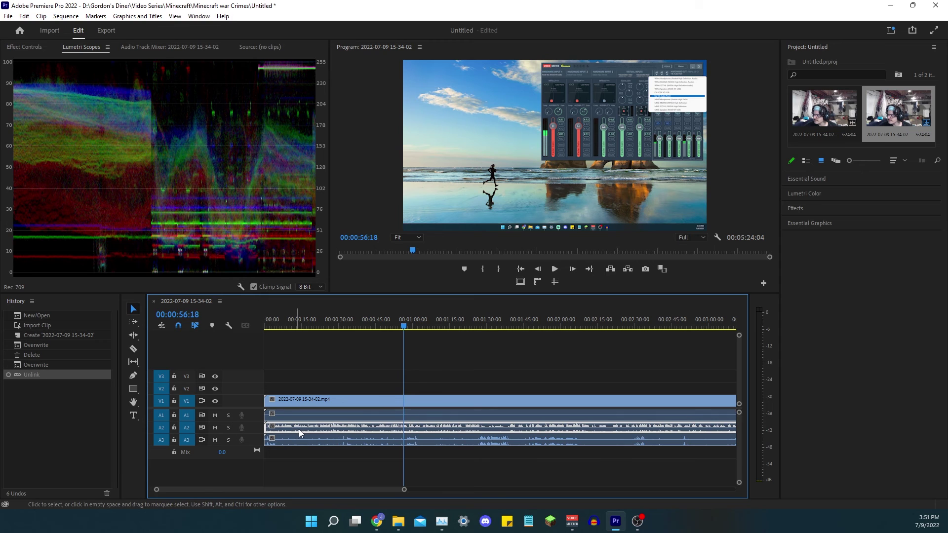
pyautogui.click(325, 441)
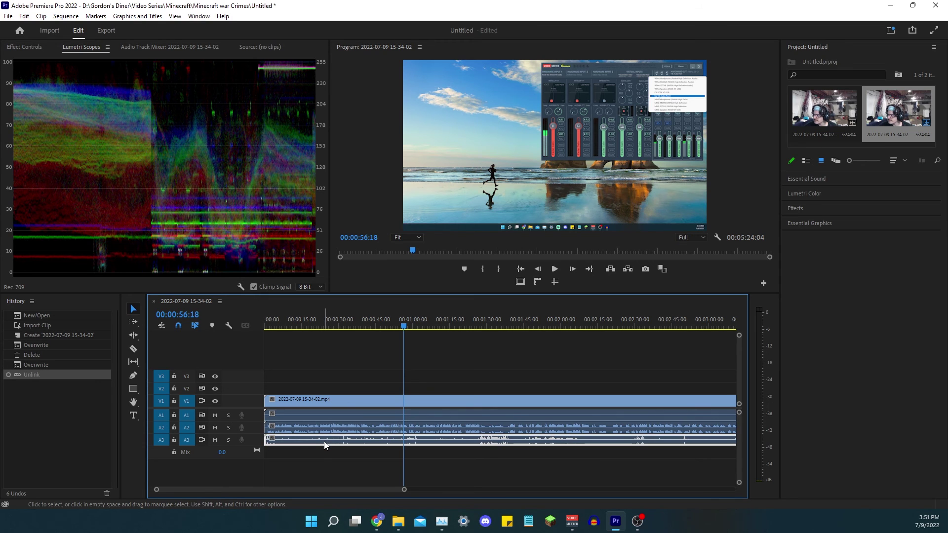
pyautogui.click(360, 428)
pyautogui.moveTo(366, 436); pyautogui.dragTo(386, 438)
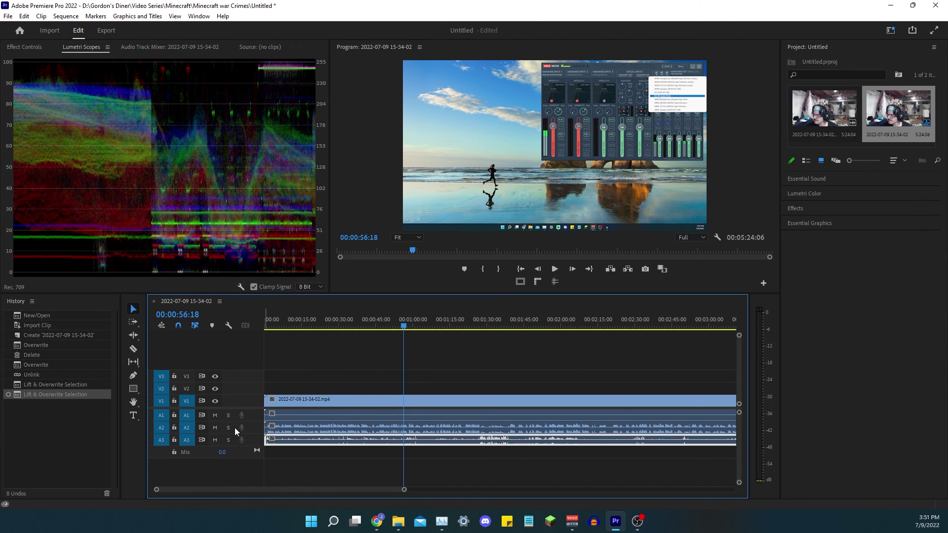
pyautogui.click(387, 399)
pyautogui.moveTo(457, 326); pyautogui.dragTo(262, 318)
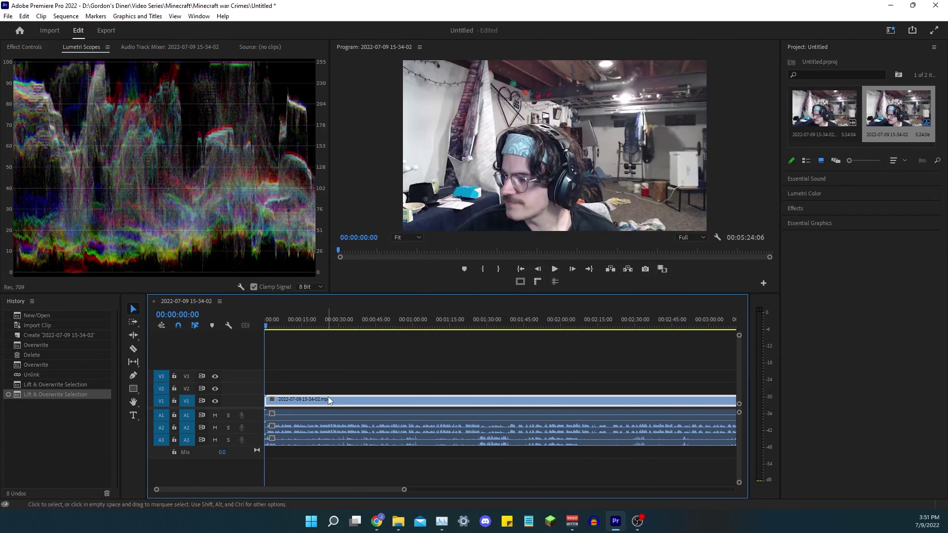